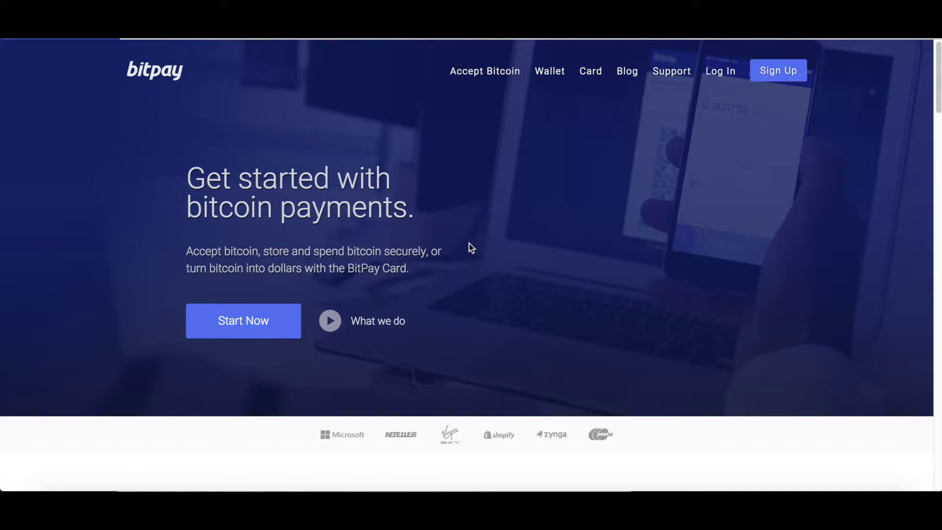
# Step: Choose Business Account in BitPay's sign-up to reach the empty Create an Account form
pyautogui.click(779, 77)
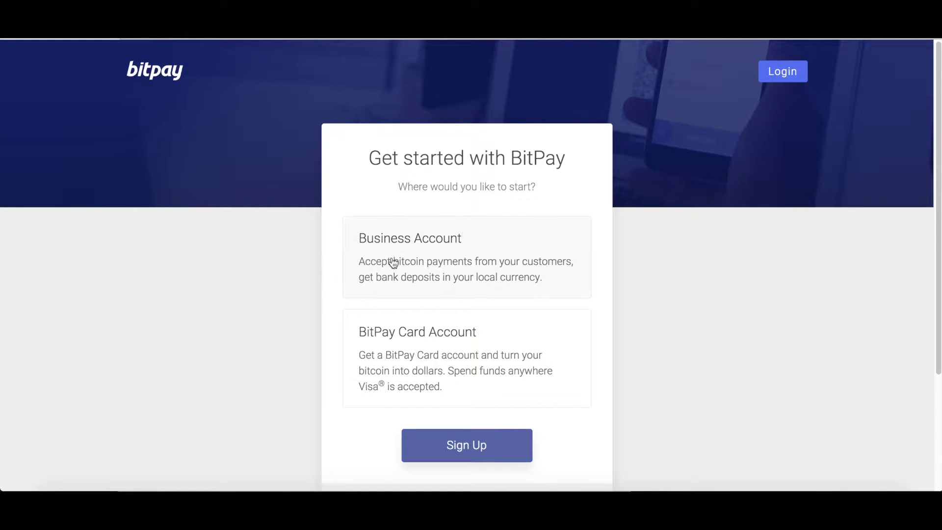
pyautogui.click(392, 262)
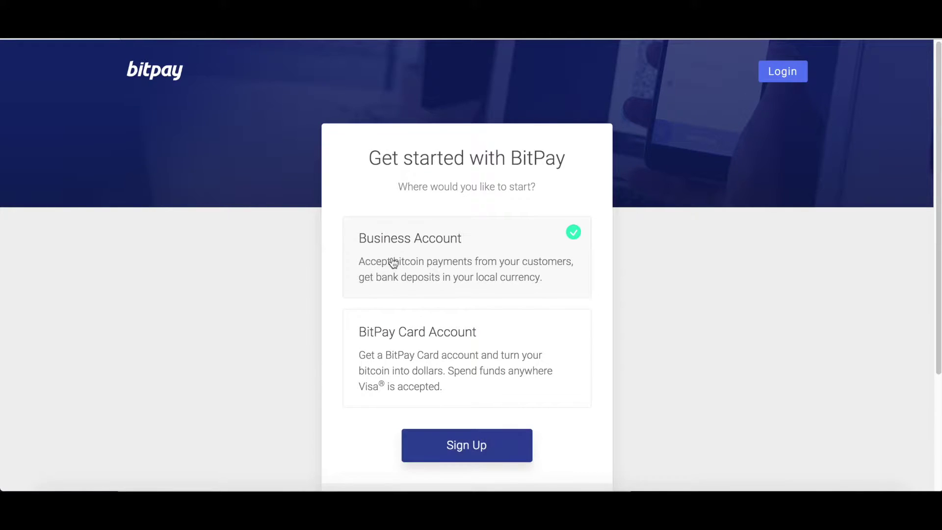
pyautogui.click(463, 450)
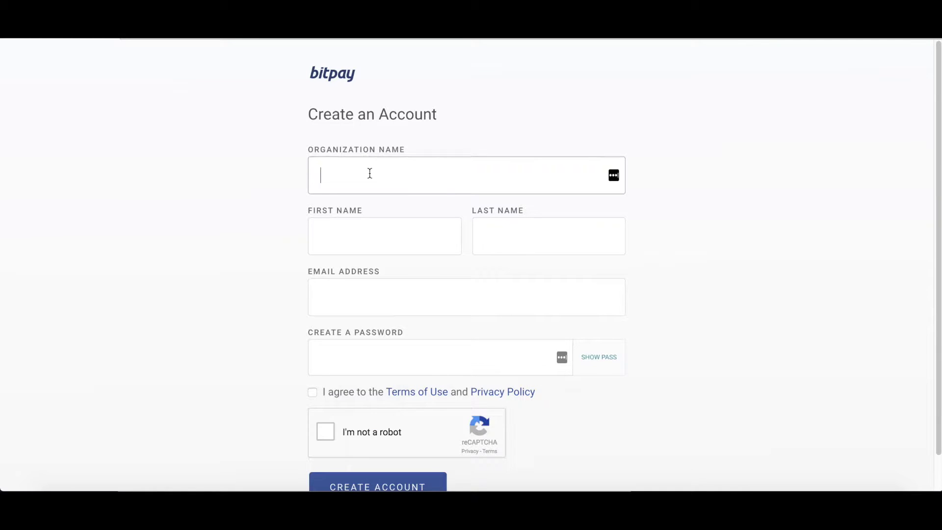
# Step: Enter organization 'BitPay FAQ Videos', the owner's first and last name, e-mail and password
pyautogui.write('BitPay FAQ Videos')
pyautogui.press('Tab')
pyautogui.write('Satoshi')
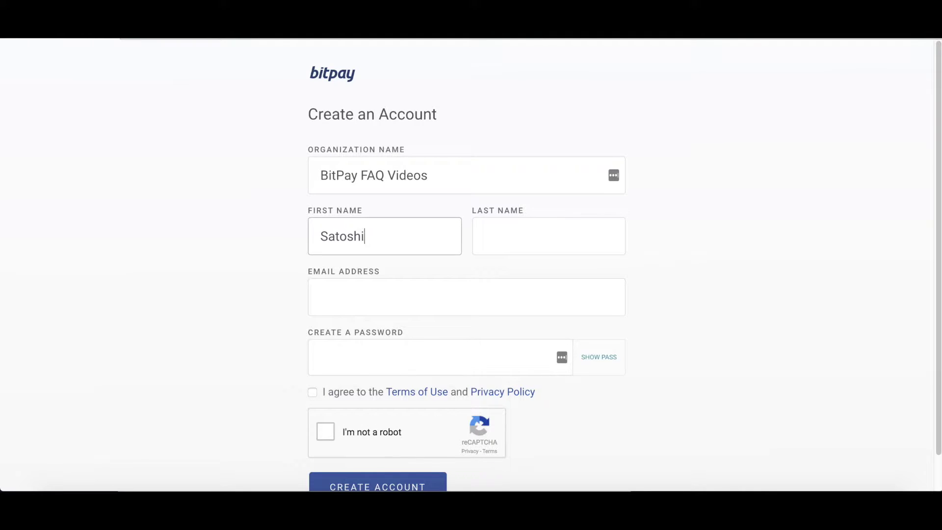
pyautogui.press('Tab')
pyautogui.write('Nakamoto')
pyautogui.press('Tab')
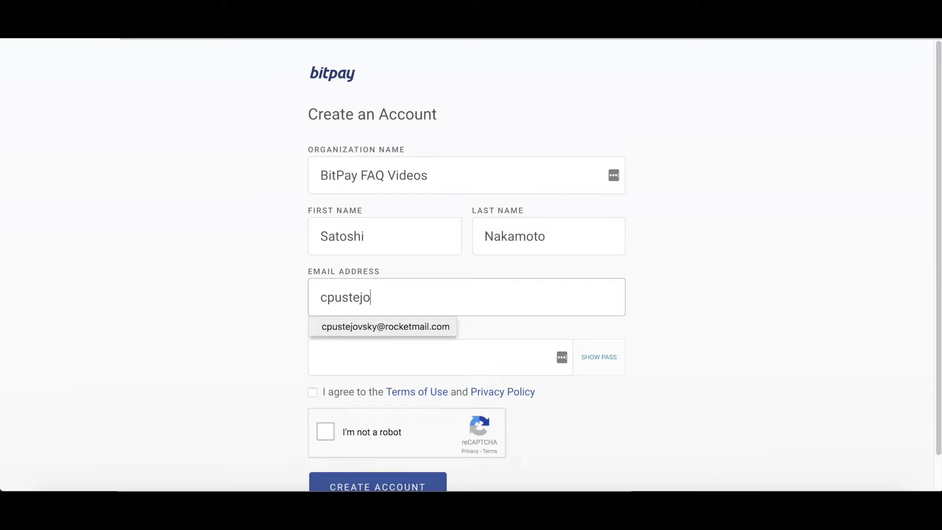
pyautogui.press('Tab')
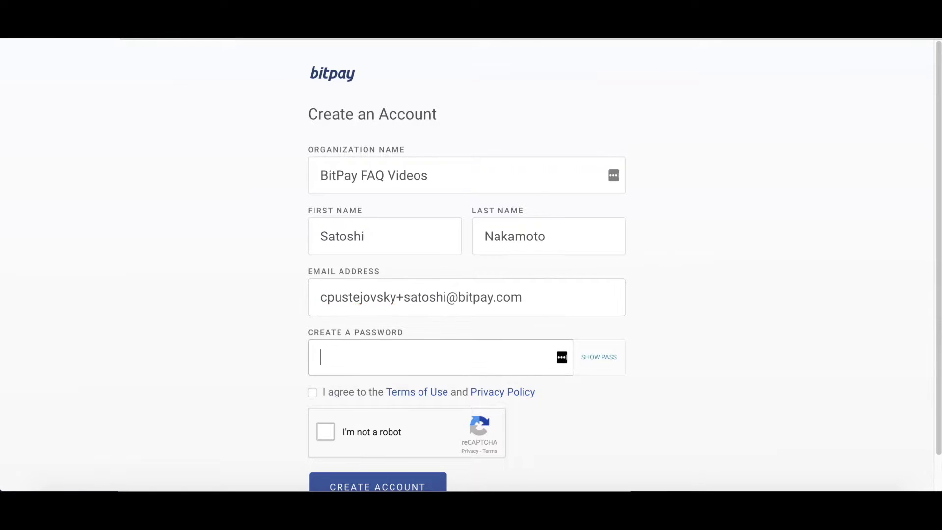
pyautogui.write('*********************')
# Step: Accept the Terms of Use and Privacy Policy and create the account
pyautogui.click(313, 392)
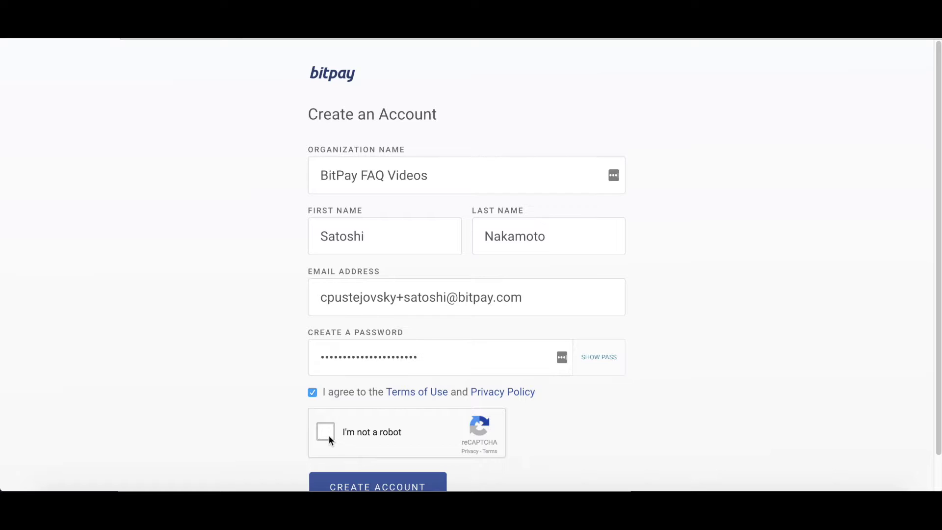
pyautogui.scroll(-1, 328, 434)
pyautogui.click(343, 471)
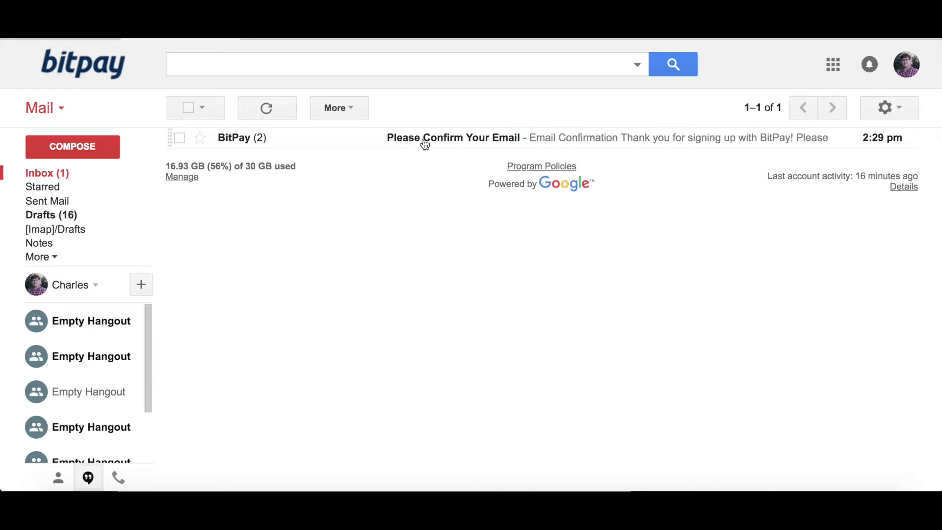
# Step: Open BitPay's Please Confirm Your Email message in Gmail and confirm the address
pyautogui.click(424, 142)
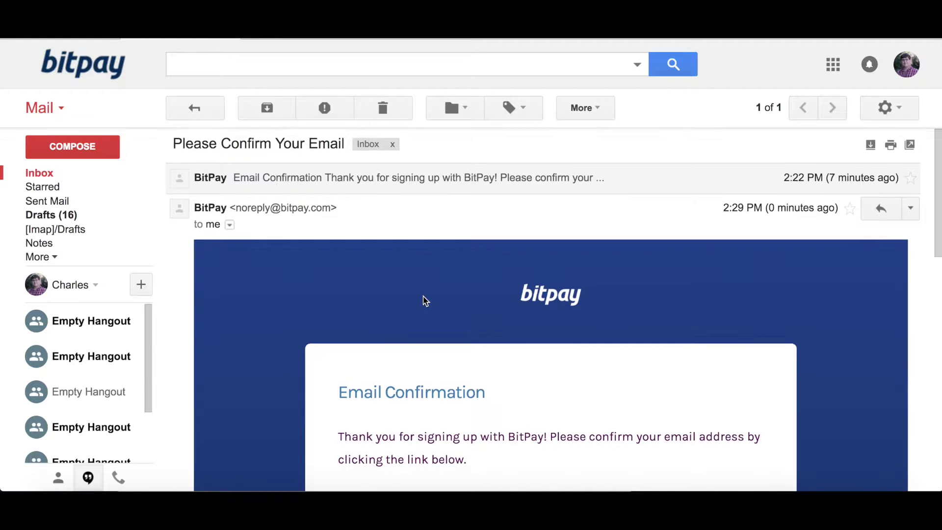
pyautogui.scroll(-3, 423, 297)
pyautogui.scroll(-2, 424, 297)
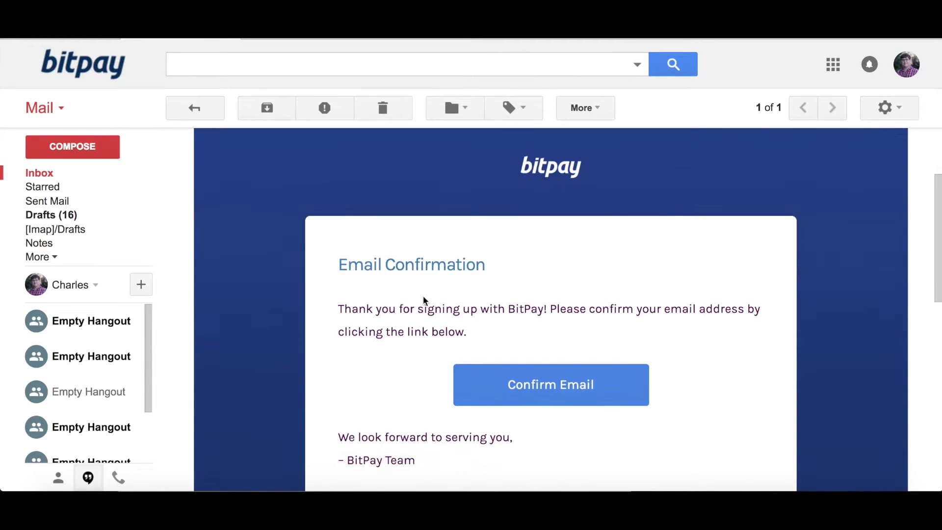
pyautogui.click(532, 370)
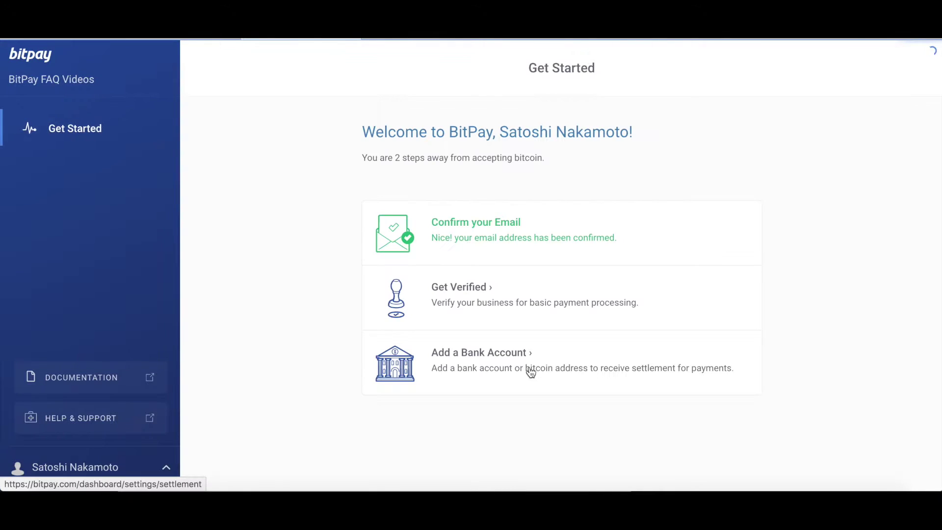
# Step: Start Get Verified, entering legal name 'BitPyy FAQ Videos' and the business street address
pyautogui.click(474, 295)
pyautogui.write('Bit')
pyautogui.write('Py')
pyautogui.write('y ')
pyautogui.write('FAQ Videos')
pyautogui.press('Tab')
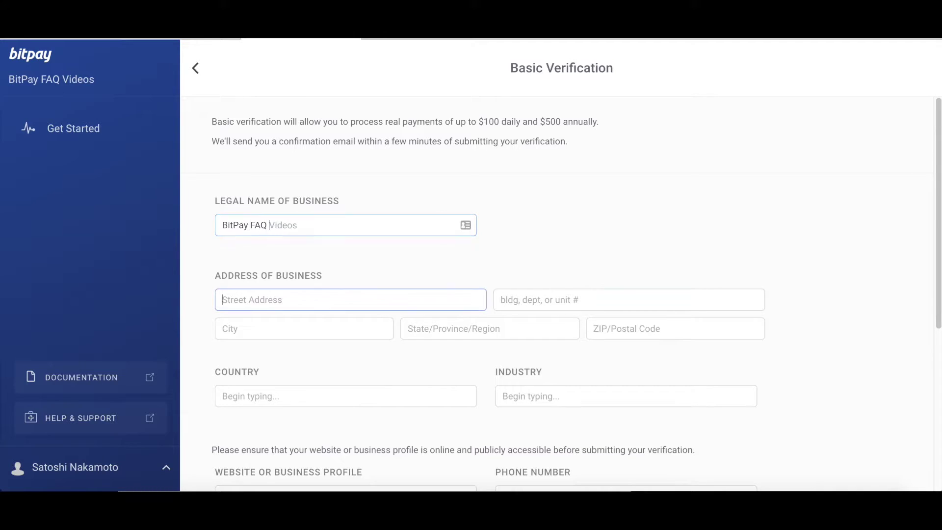
pyautogui.write('12')
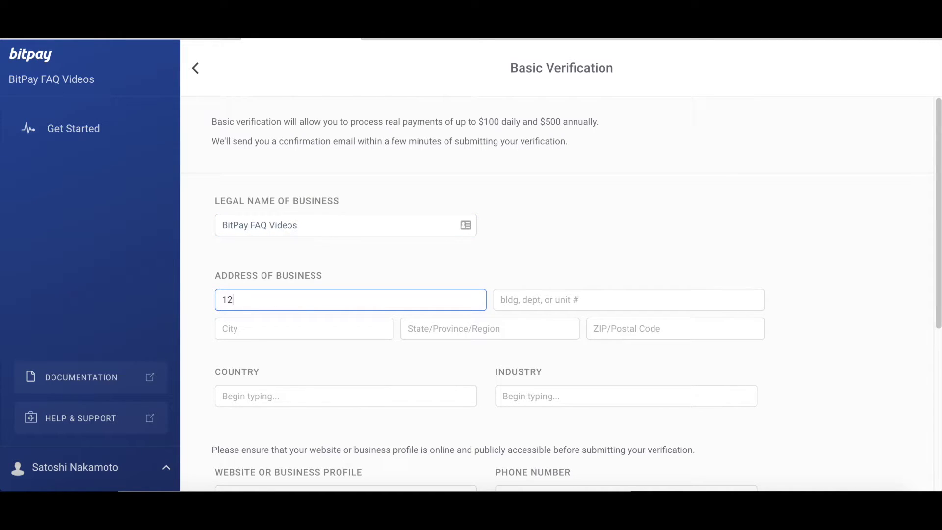
pyautogui.write('34 Bitcoin Blvd')
pyautogui.press('Tab')
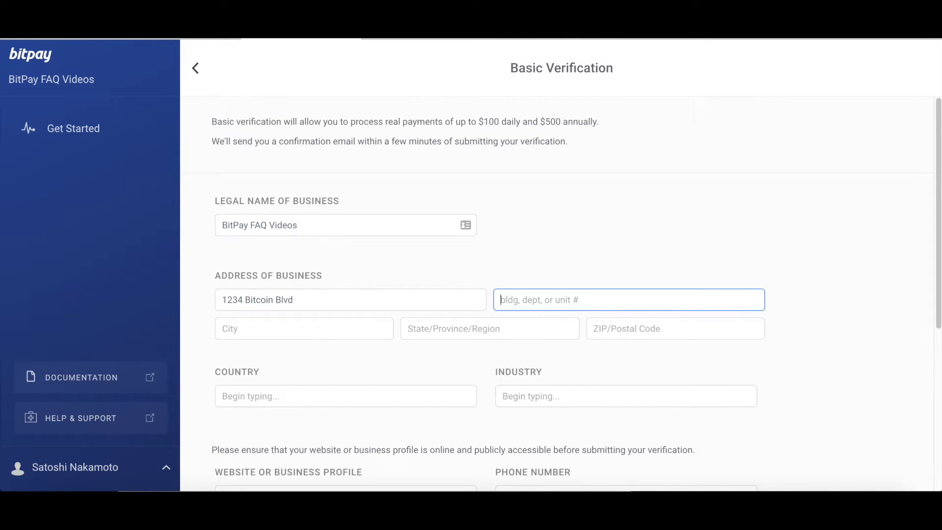
# Step: Enter the business city and pick E-Learning as the industry
pyautogui.click(226, 328)
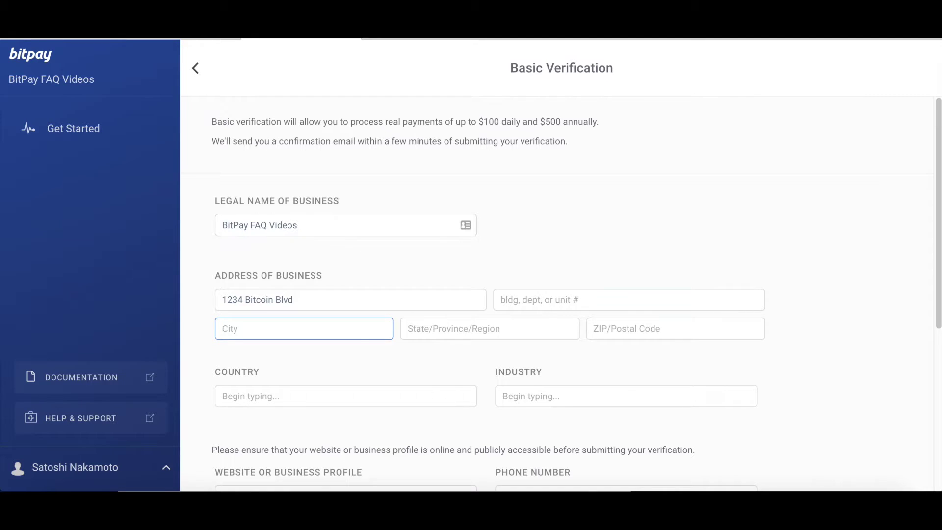
pyautogui.write('Atlanta')
pyautogui.press('Tab')
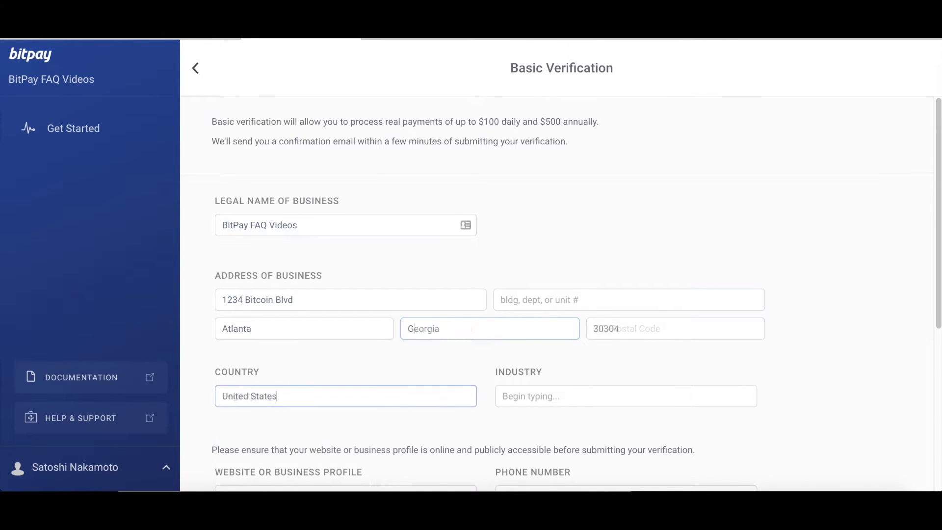
pyautogui.click(505, 396)
pyautogui.write('E-')
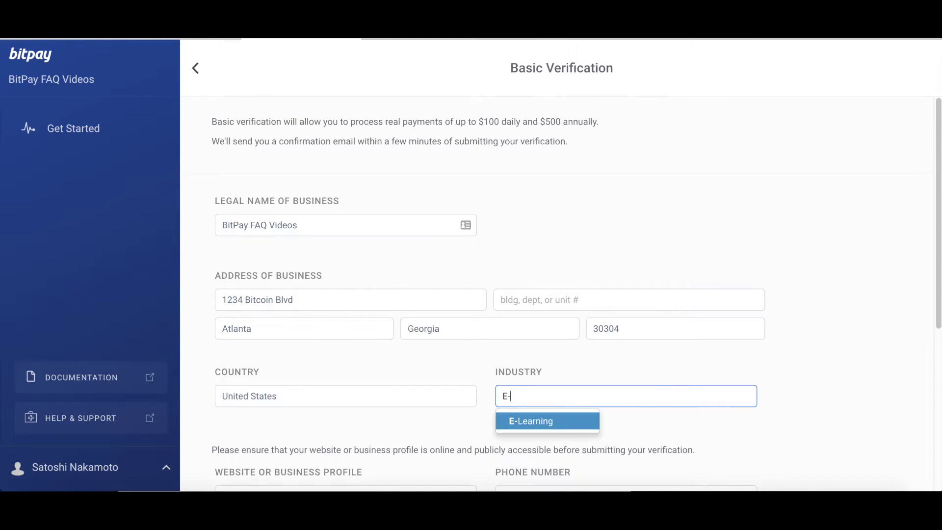
pyautogui.press('Return')
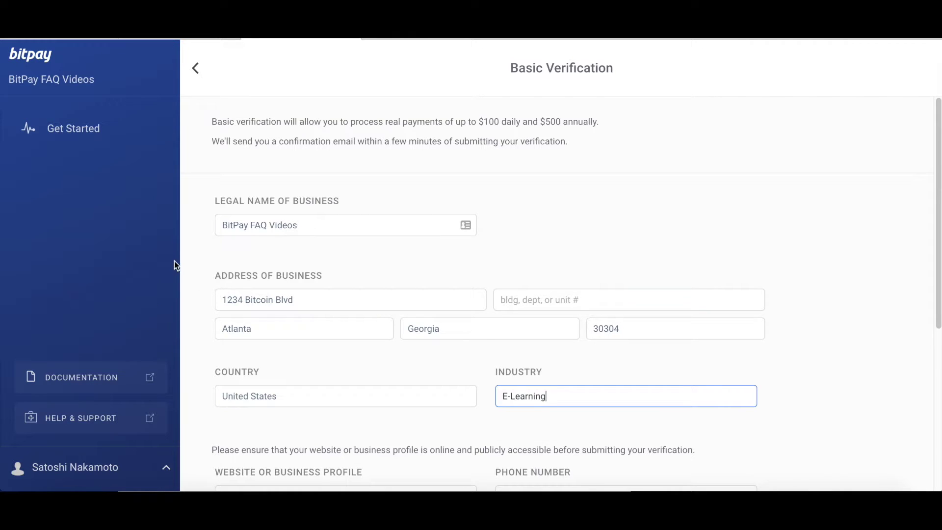
pyautogui.scroll(-3, 275, 248)
pyautogui.click(329, 338)
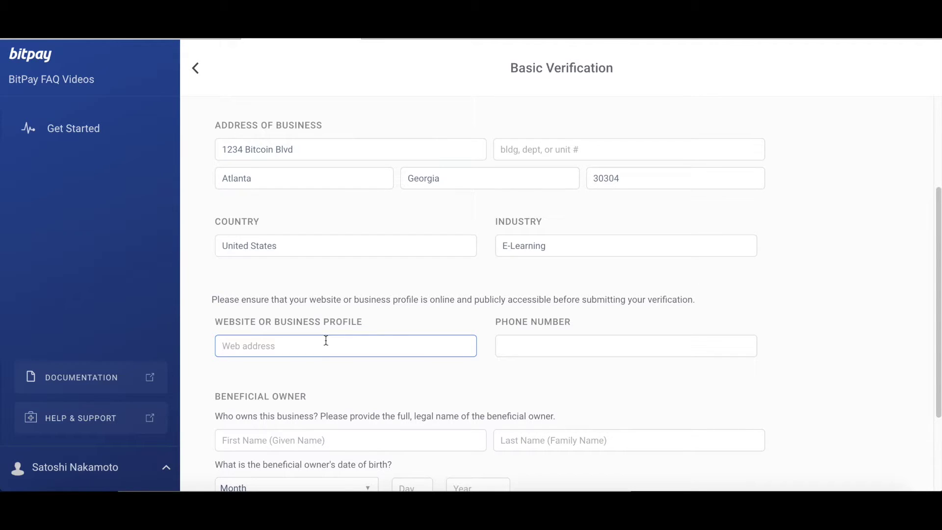
# Step: Enter bitpay.com as the website and fill in the business phone number
pyautogui.write('bitpay.com')
pyautogui.click(503, 346)
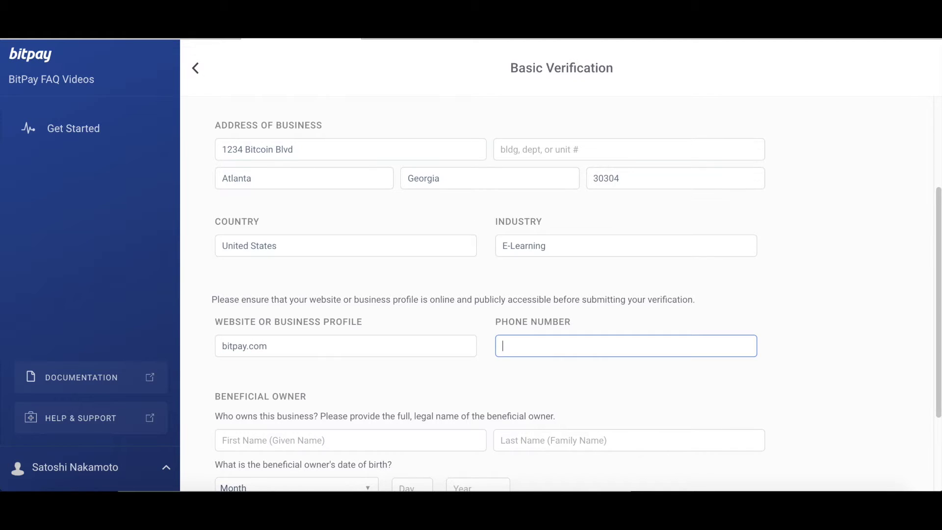
pyautogui.scroll(-1, 362, 339)
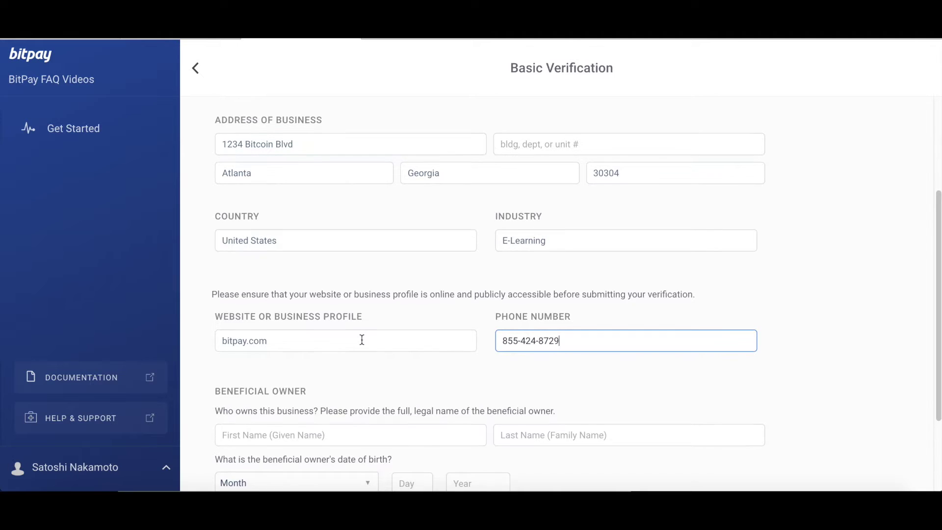
# Step: Enter the beneficial owner's first and last name
pyautogui.click(332, 411)
pyautogui.write('Satoshi')
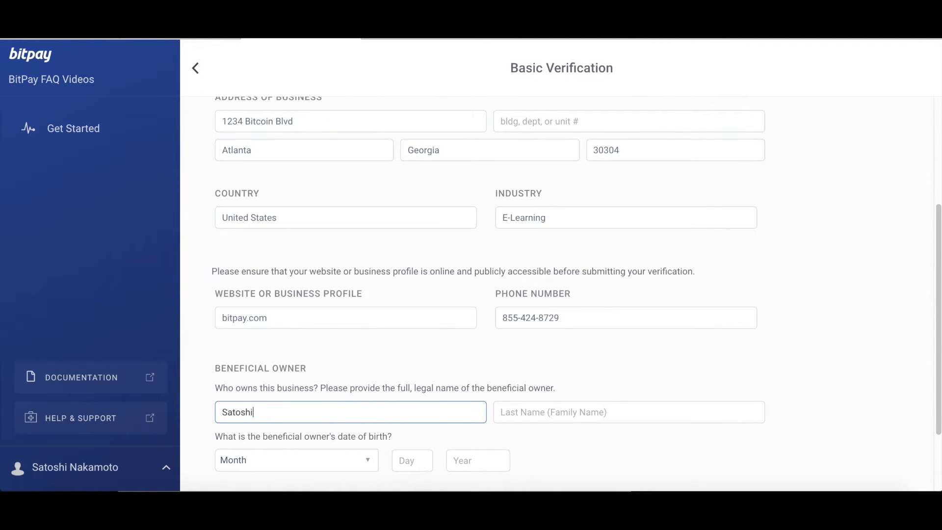
pyautogui.press('Tab')
pyautogui.write('Nakamoto')
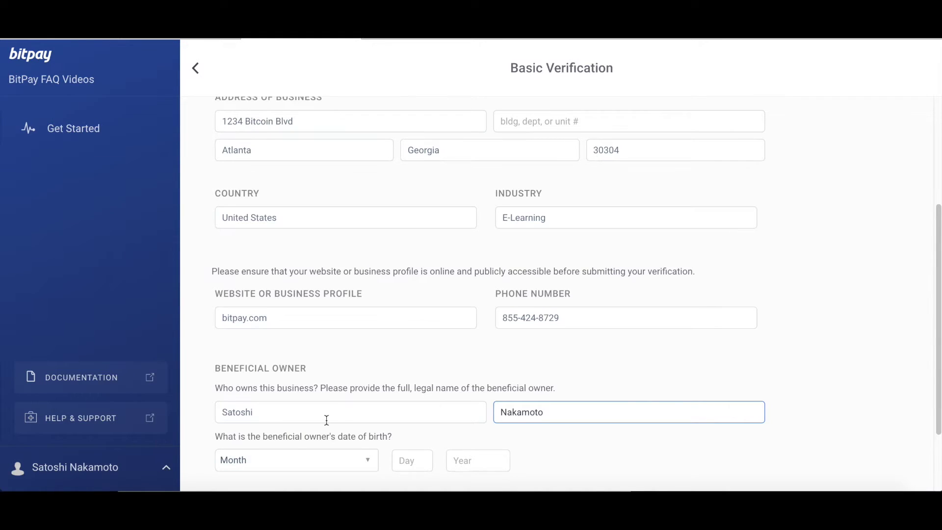
pyautogui.scroll(-1, 326, 420)
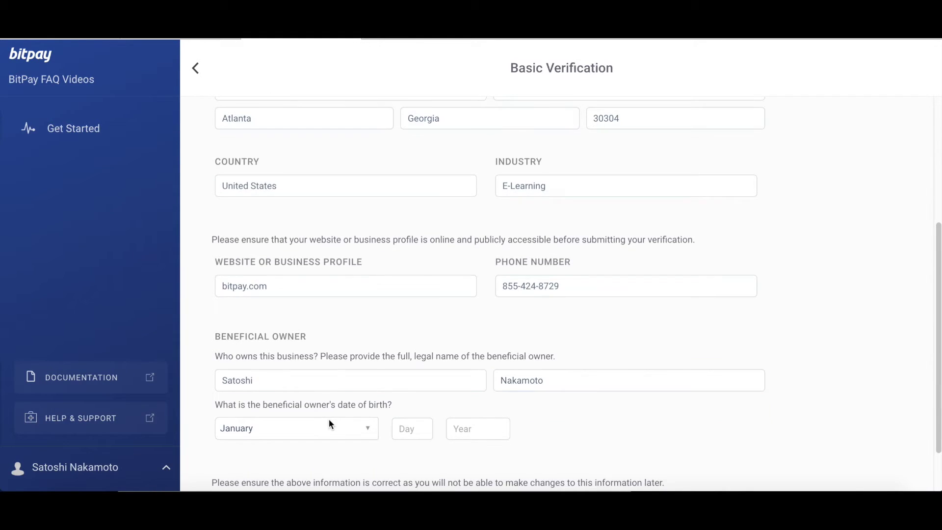
# Step: Set the owner's birth date to April 5, 1933 and submit the verification
pyautogui.click(266, 423)
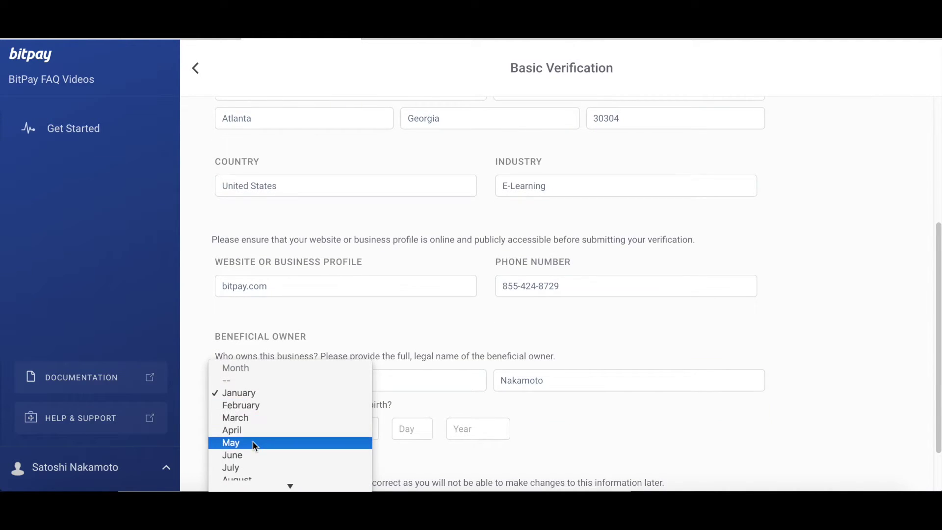
pyautogui.click(241, 429)
pyautogui.click(410, 430)
pyautogui.write('5')
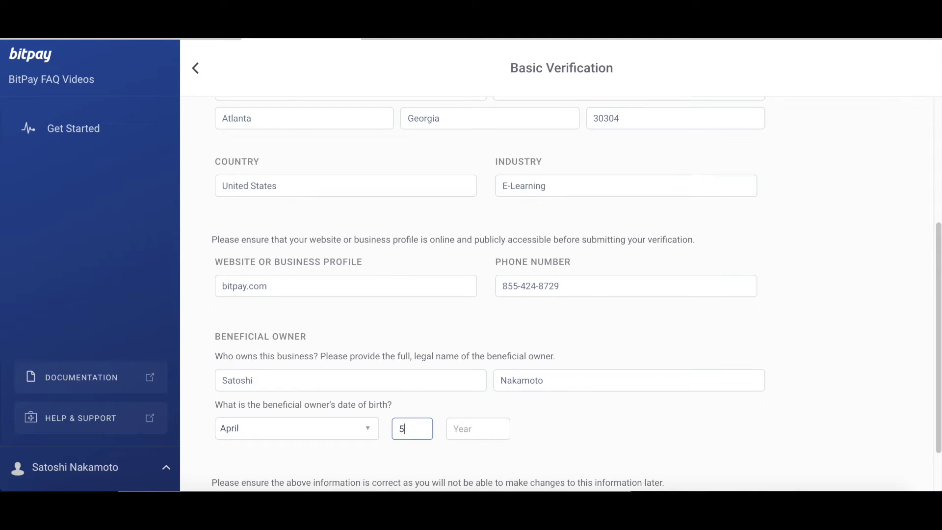
pyautogui.press('Tab')
pyautogui.write('1933')
pyautogui.scroll(-1, 424, 394)
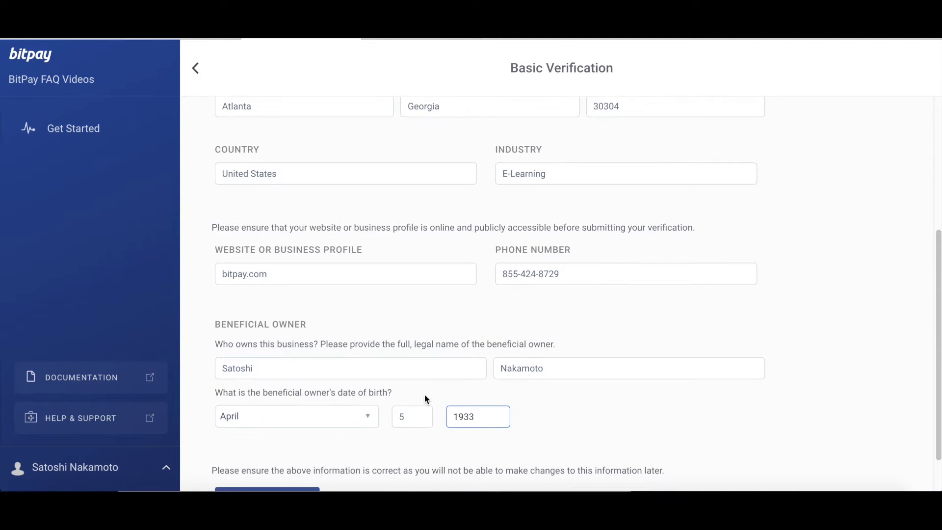
pyautogui.click(250, 458)
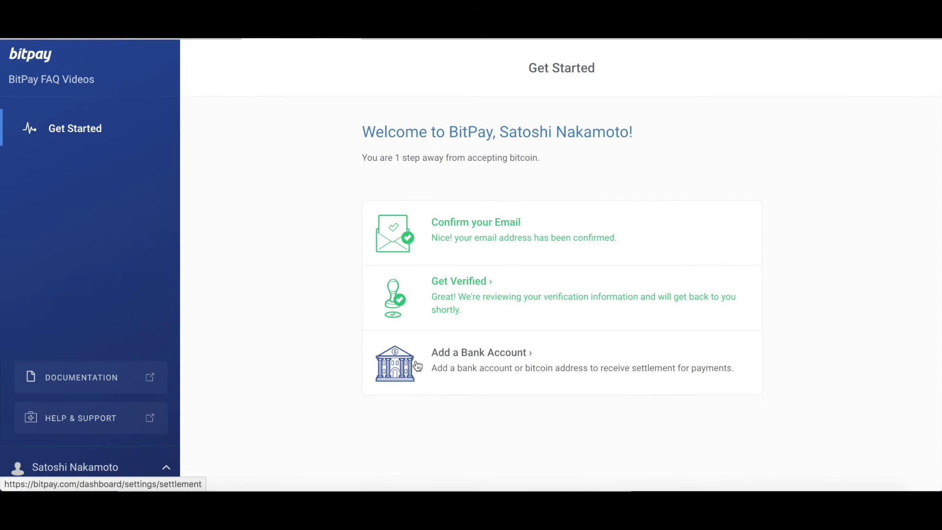
# Step: Go to Add a Bank Account to reach BitPay's settlement Settings page
pyautogui.click(417, 362)
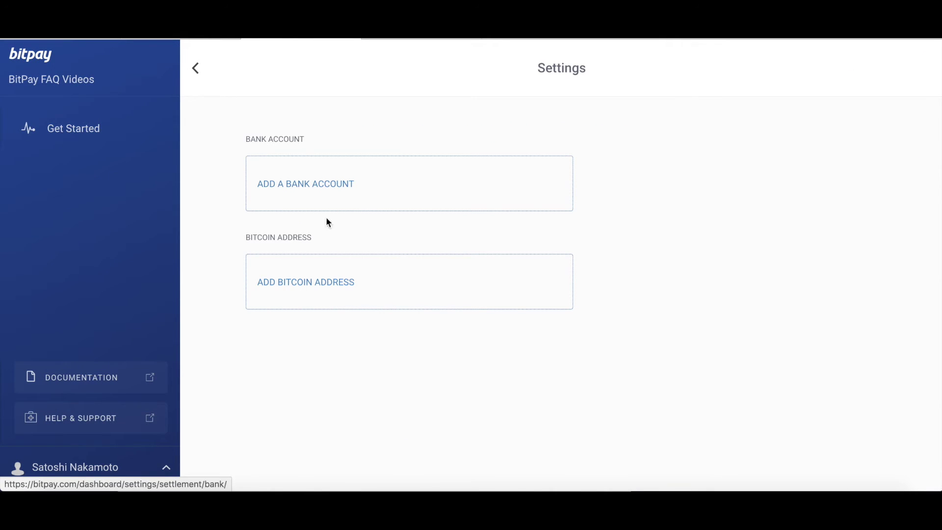